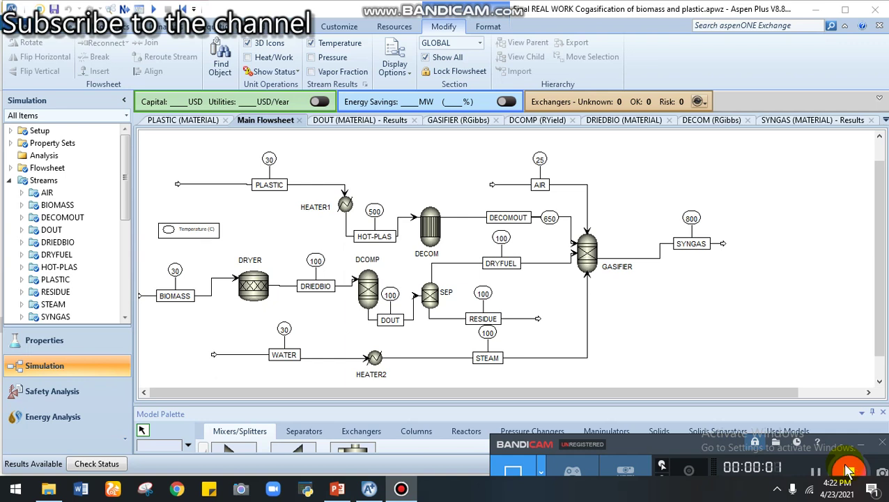
# Scroll through the co-gasification flowsheet showing SYNGAS at 800, and bring the PowerPoint slide show forward.
pyautogui.click(859, 443)
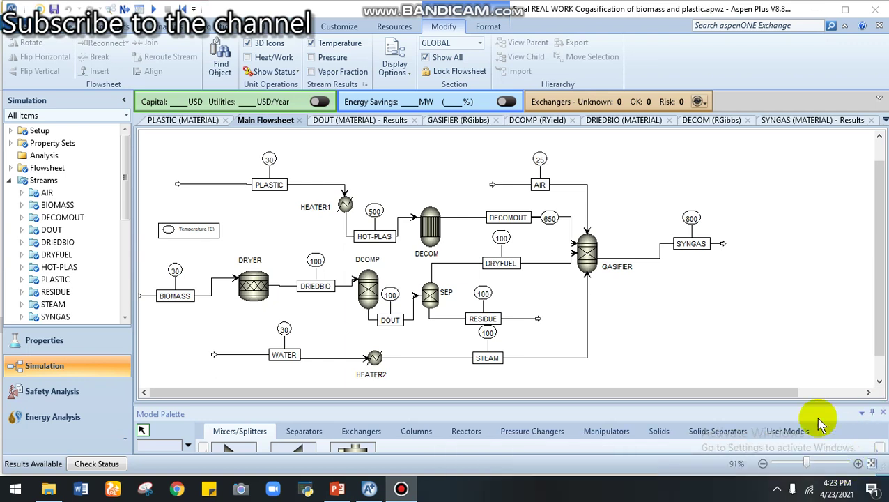
pyautogui.click(676, 389)
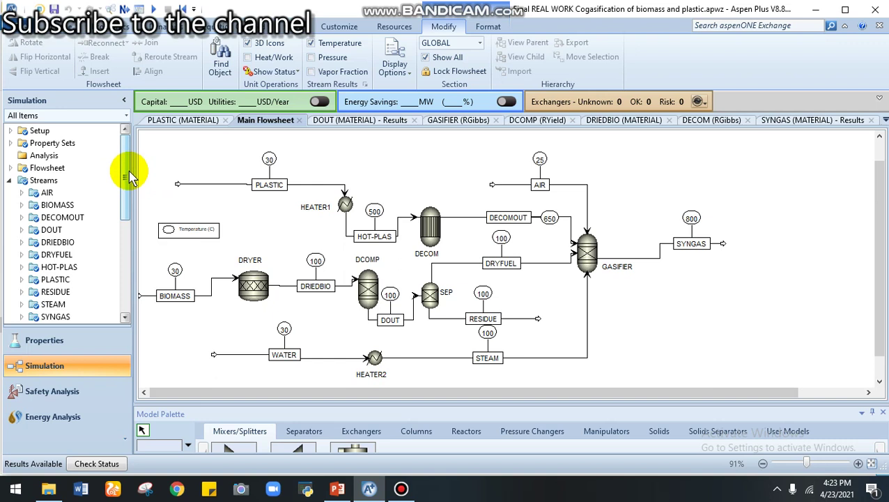
pyautogui.scroll(-1, 128, 171)
pyautogui.scroll(1, 123, 140)
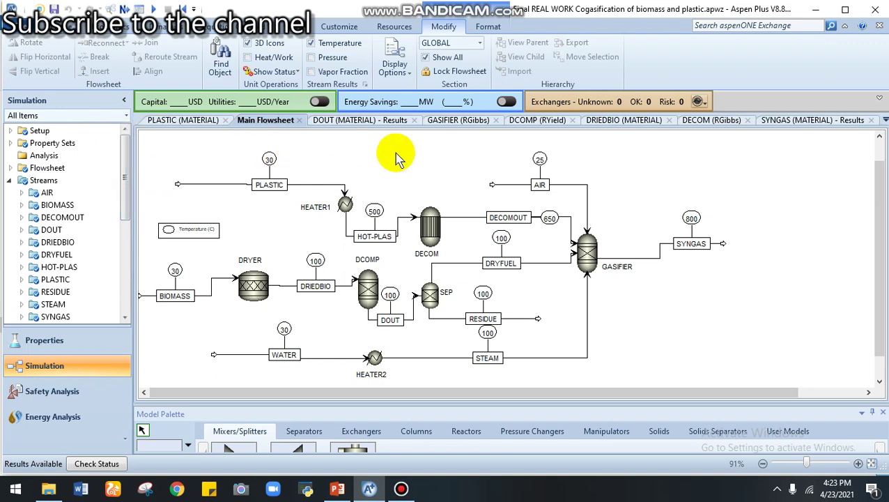
pyautogui.scroll(1, 876, 170)
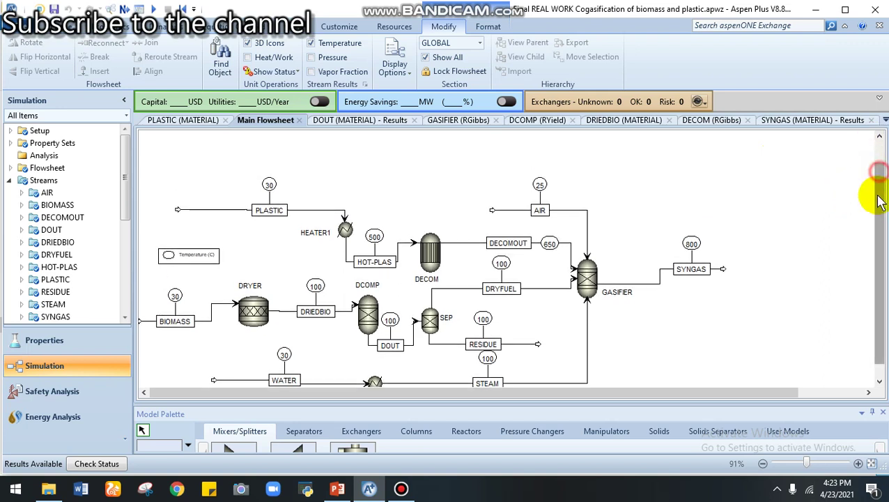
pyautogui.scroll(-1, 879, 209)
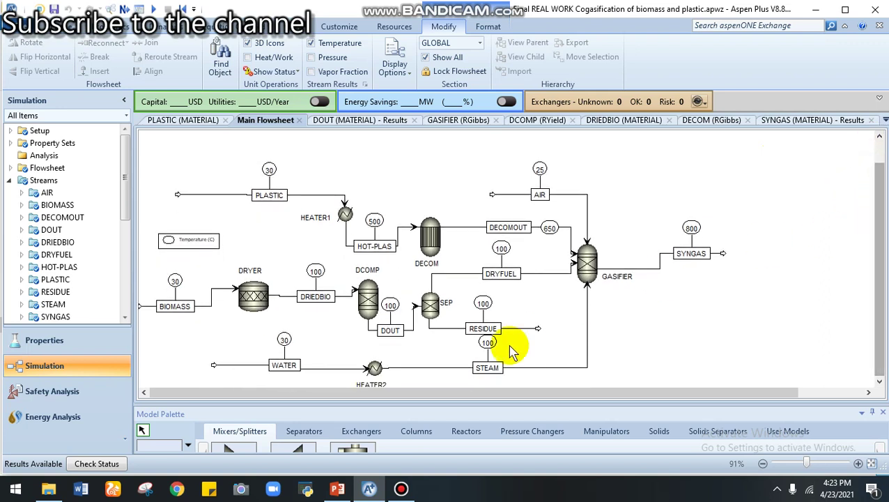
pyautogui.click(341, 490)
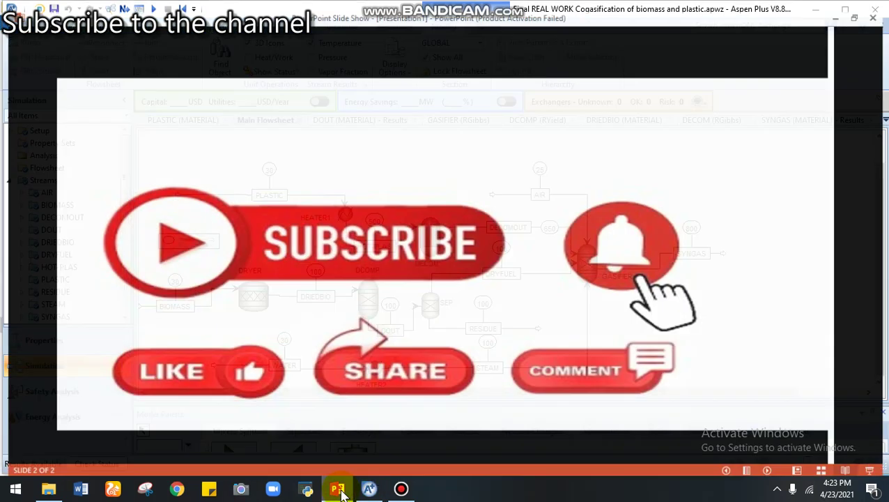
pyautogui.scroll(1, 455, 203)
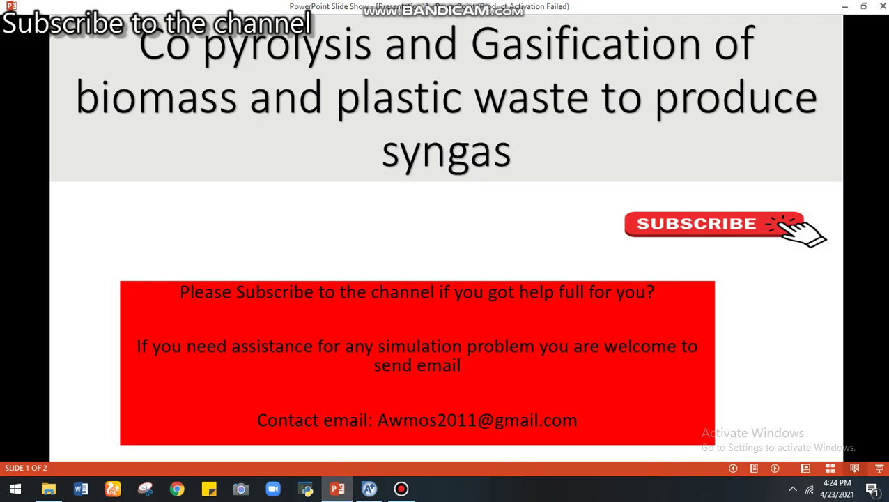
pyautogui.press('Right')
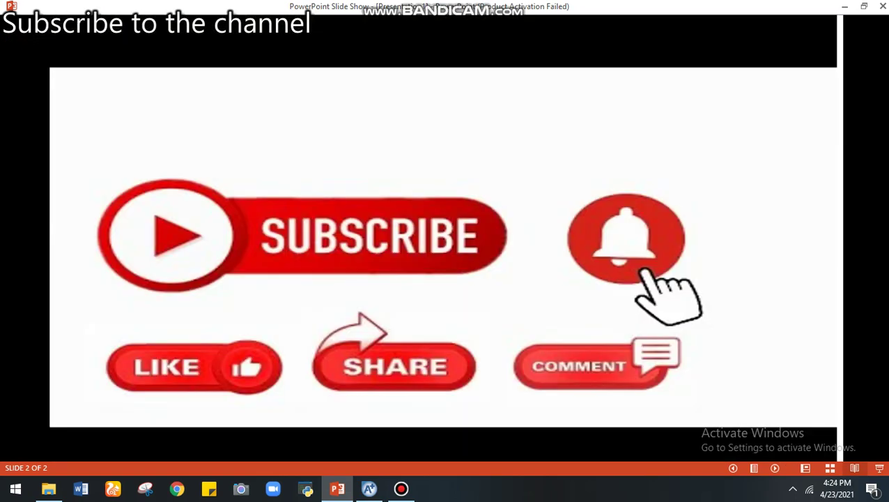
# Minimize the slide show and browse the C6H10O5, O2, O and CO rows in Components Specifications.
pyautogui.click(845, 11)
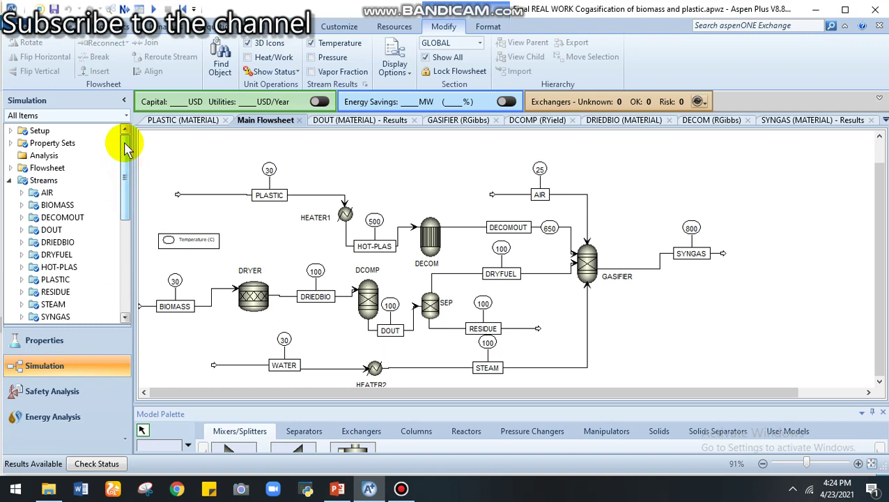
pyautogui.click(65, 341)
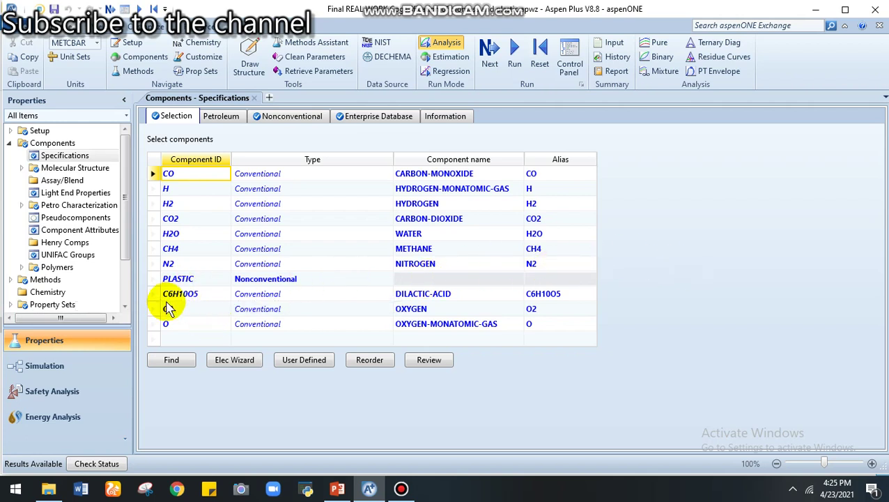
pyautogui.click(178, 298)
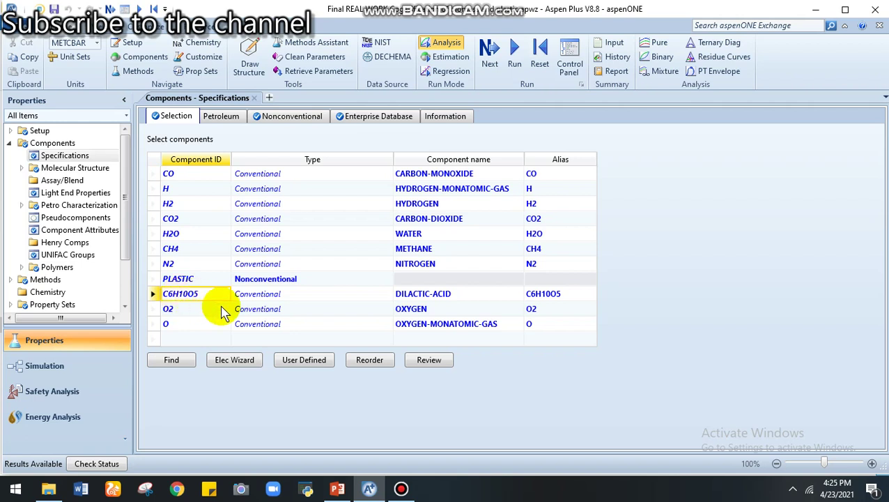
pyautogui.click(198, 311)
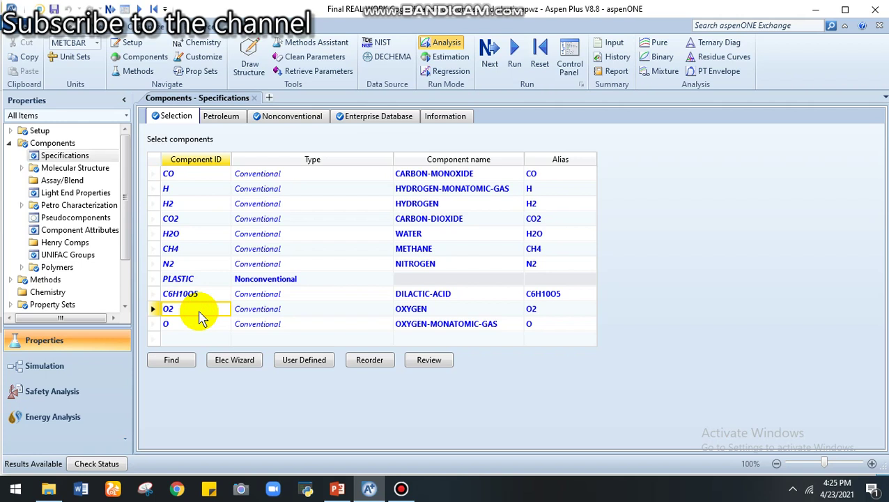
pyautogui.click(185, 325)
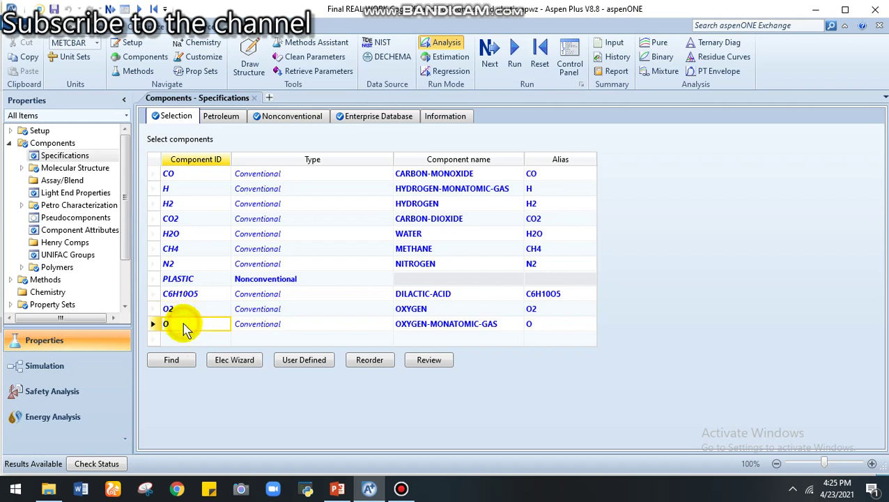
pyautogui.click(185, 312)
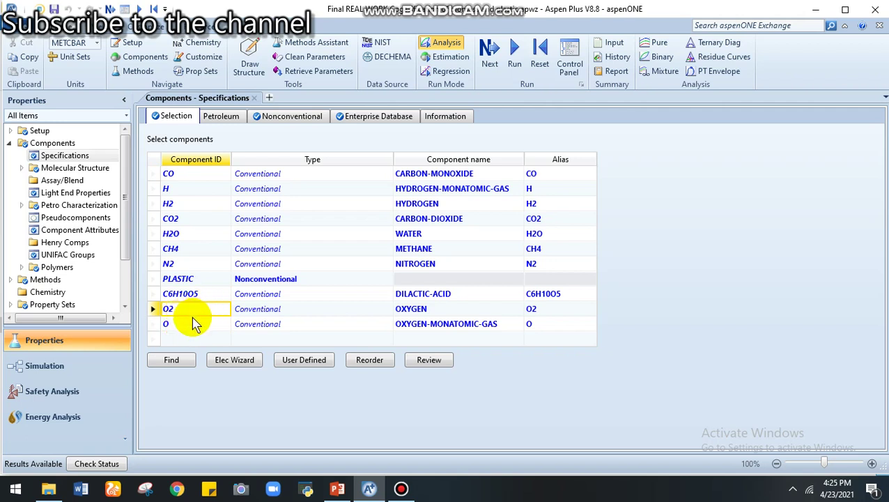
pyautogui.click(194, 324)
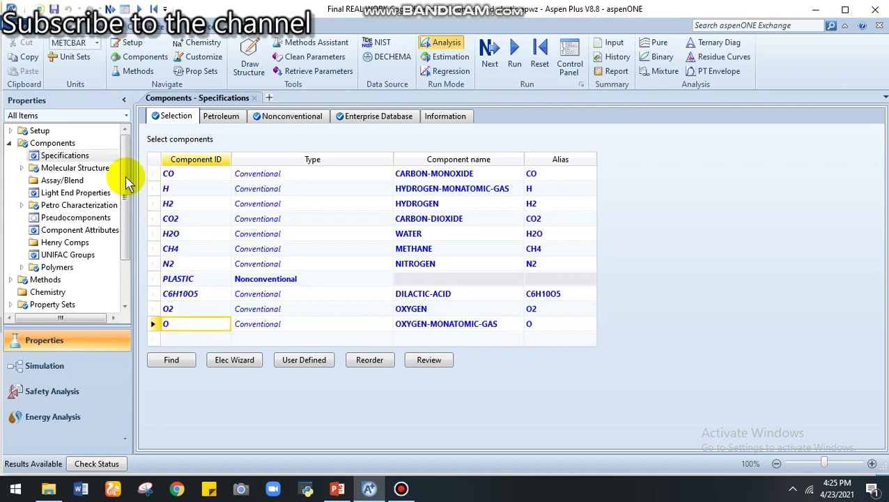
pyautogui.click(180, 176)
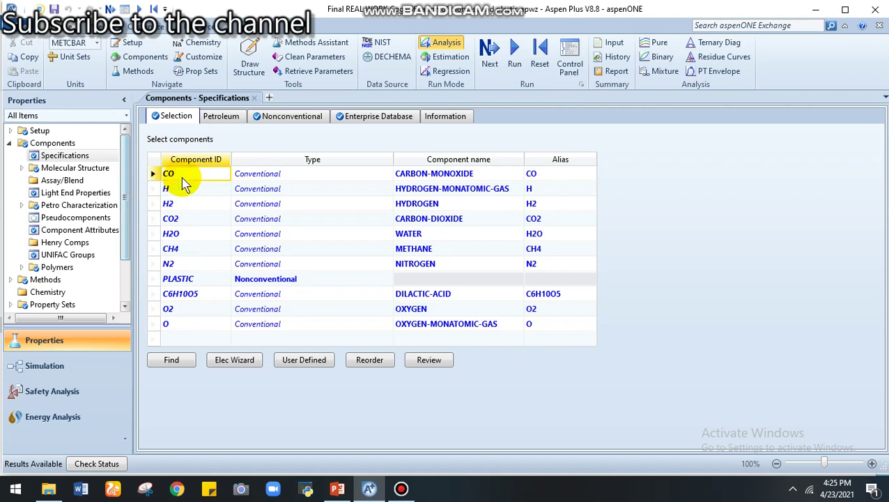
pyautogui.click(281, 120)
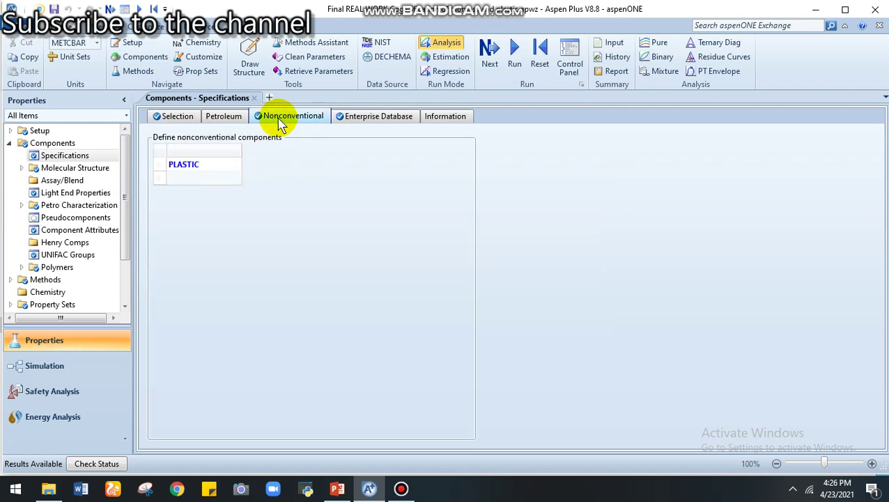
pyautogui.click(178, 120)
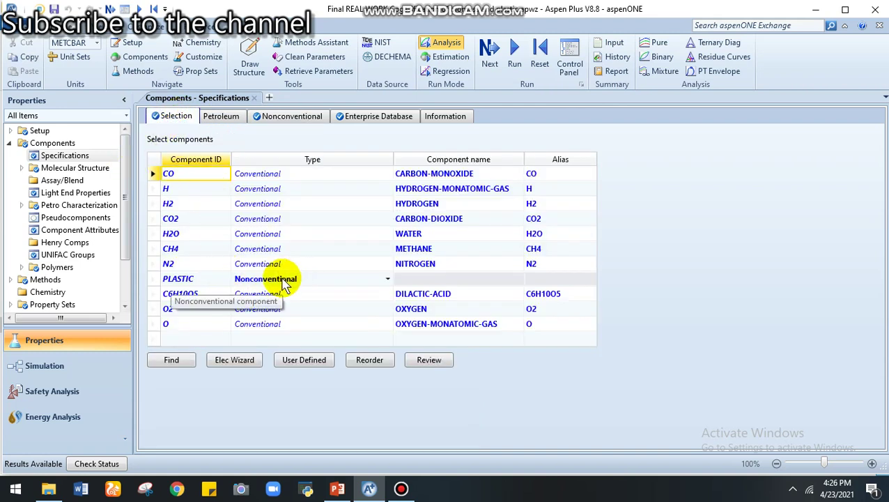
pyautogui.click(183, 283)
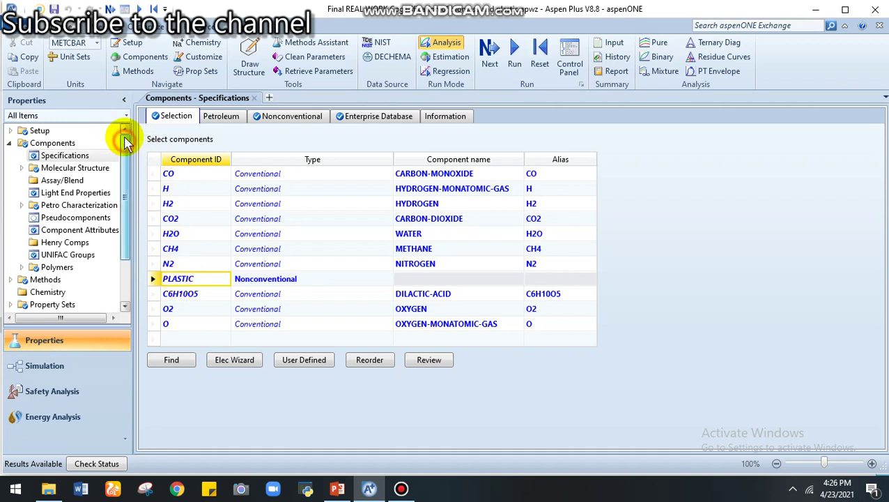
pyautogui.moveTo(126, 142); pyautogui.dragTo(128, 172)
# Check that the Methods Global sheet uses the IDEAL property method.
pyautogui.click(31, 242)
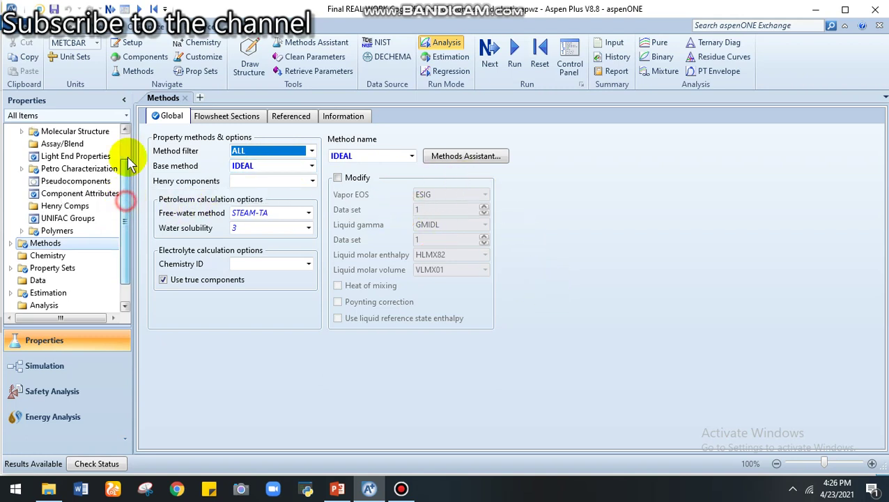
pyautogui.scroll(1, 126, 141)
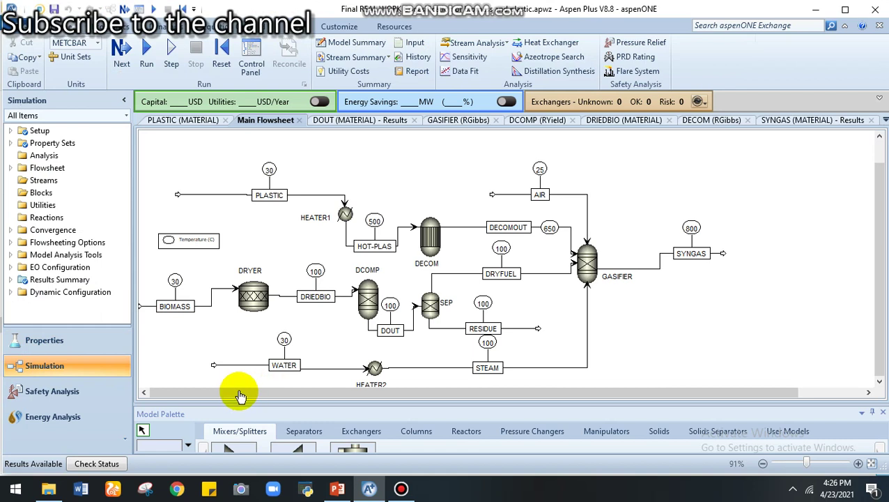
pyautogui.click(233, 393)
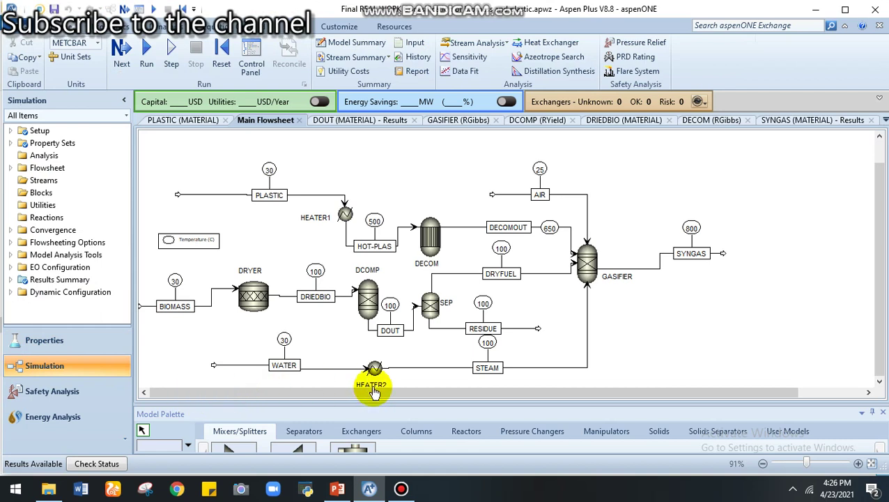
pyautogui.click(142, 393)
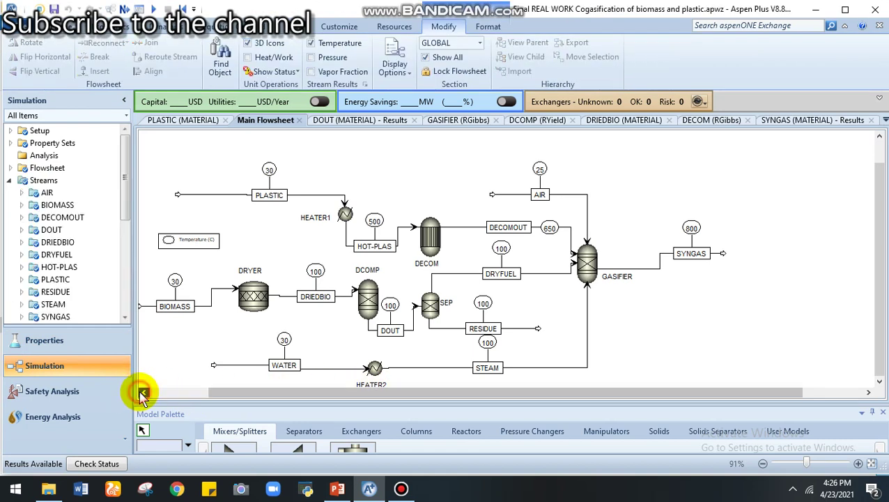
pyautogui.click(142, 393)
pyautogui.click(142, 393)
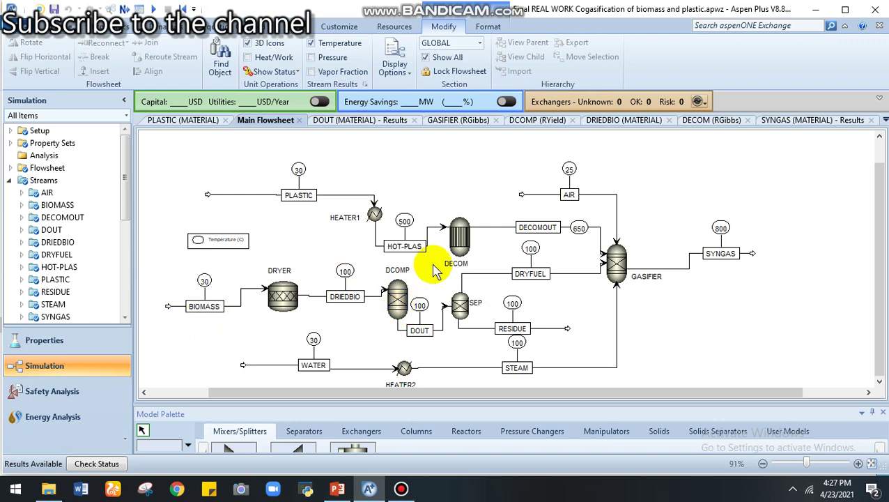
pyautogui.click(467, 230)
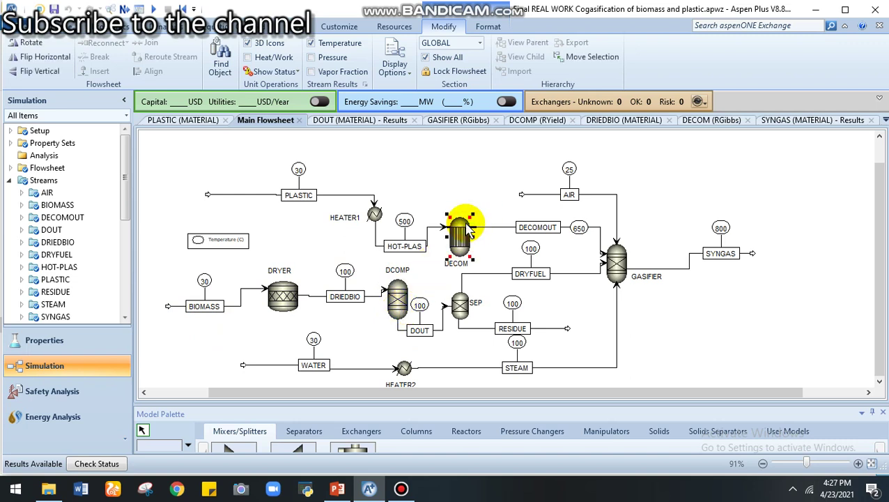
pyautogui.click(452, 169)
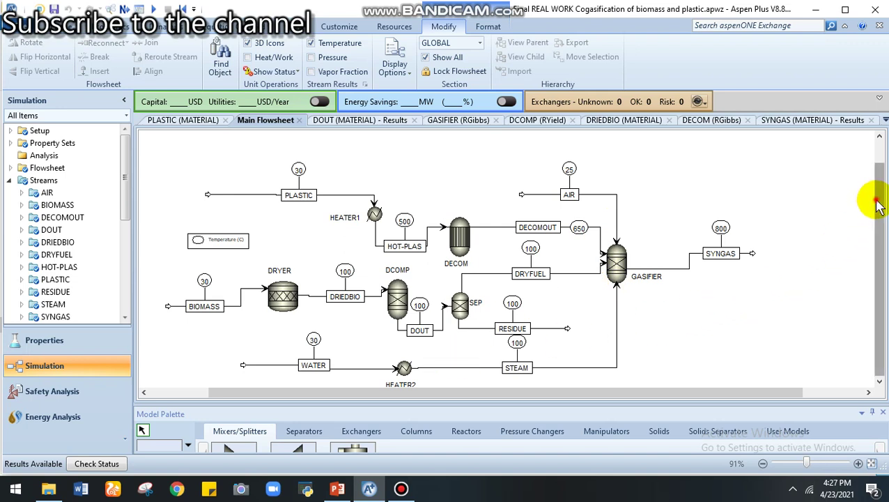
pyautogui.click(879, 381)
pyautogui.click(880, 380)
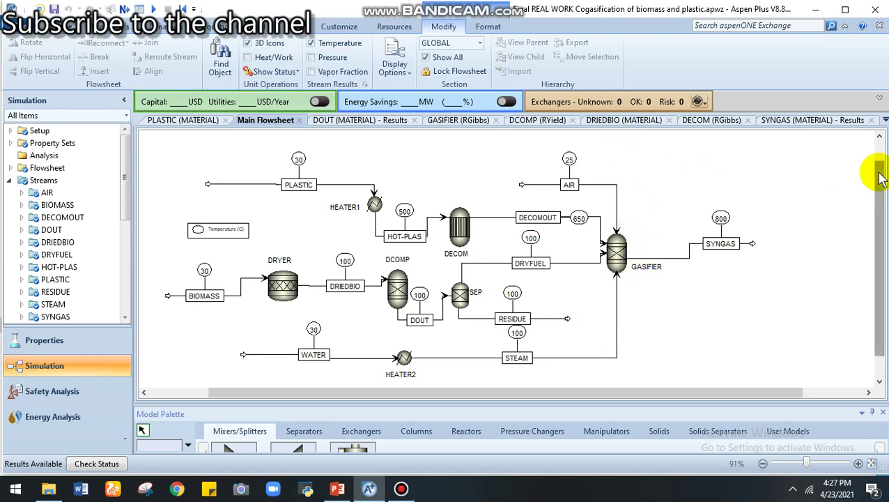
# Select the PLASTIC feed stream on the Main Flowsheet.
pyautogui.scroll(3, 879, 145)
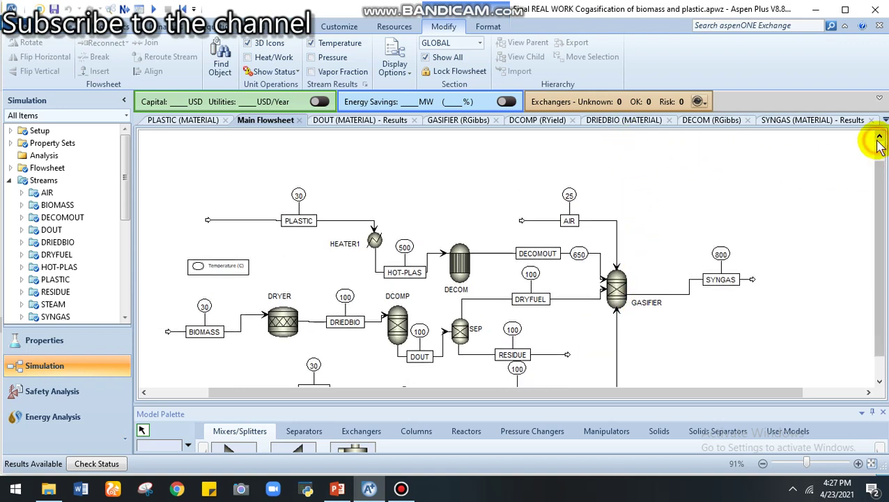
pyautogui.moveTo(880, 175)
pyautogui.mouseDown()
pyautogui.moveTo(882, 198)
pyautogui.moveTo(883, 173)
pyautogui.mouseUp()
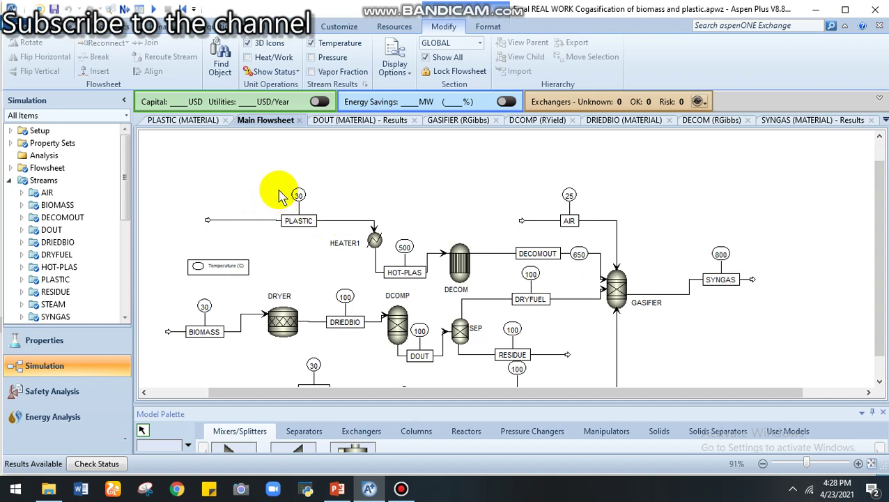
pyautogui.moveTo(256, 178); pyautogui.dragTo(348, 230)
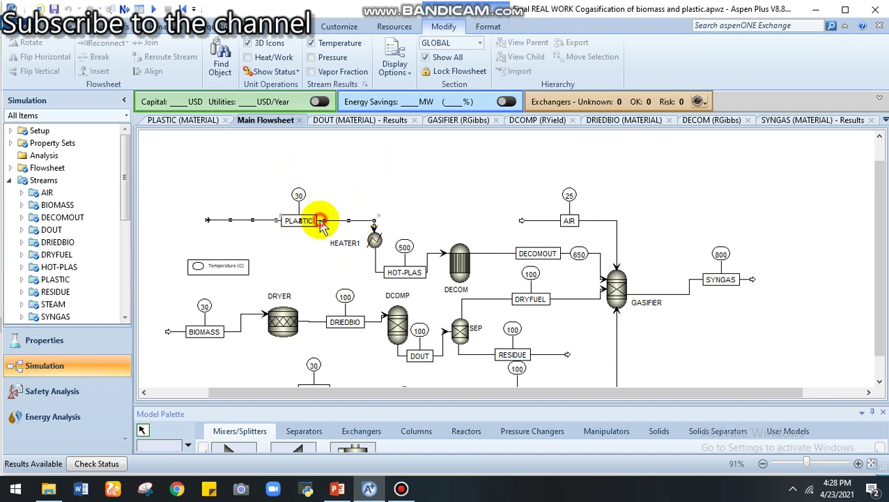
pyautogui.click(342, 173)
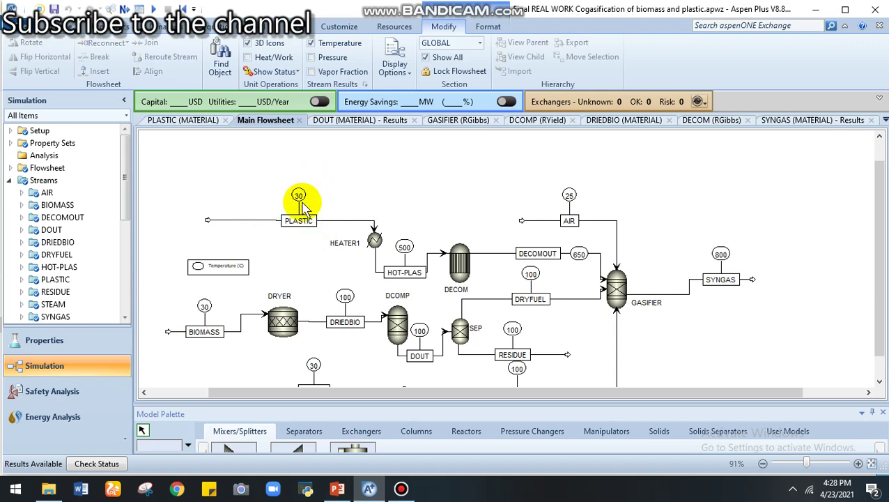
pyautogui.click(327, 224)
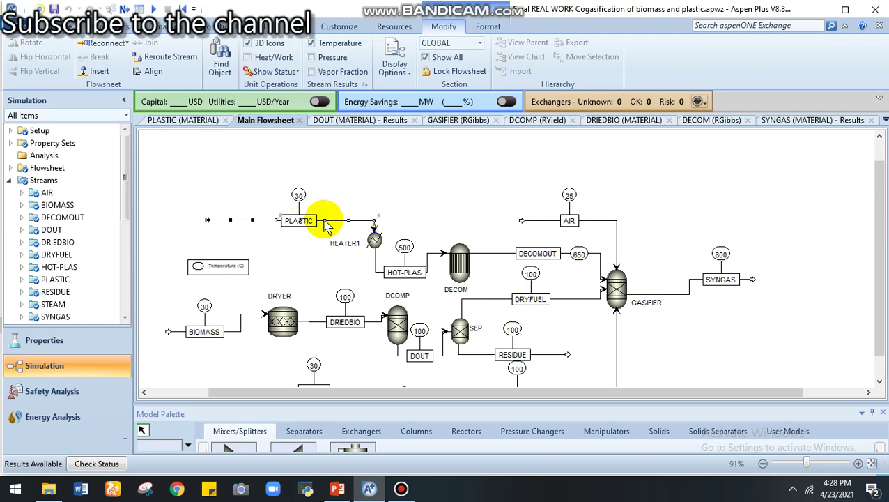
pyautogui.doubleClick(327, 225)
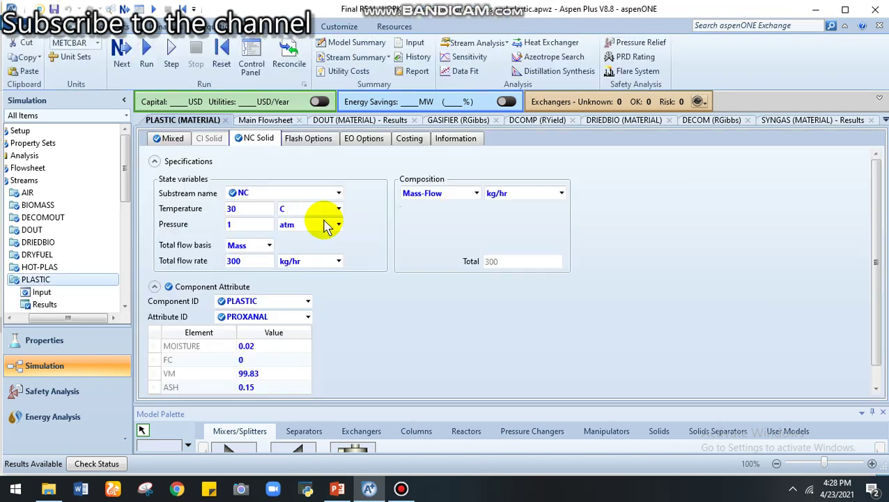
pyautogui.click(323, 223)
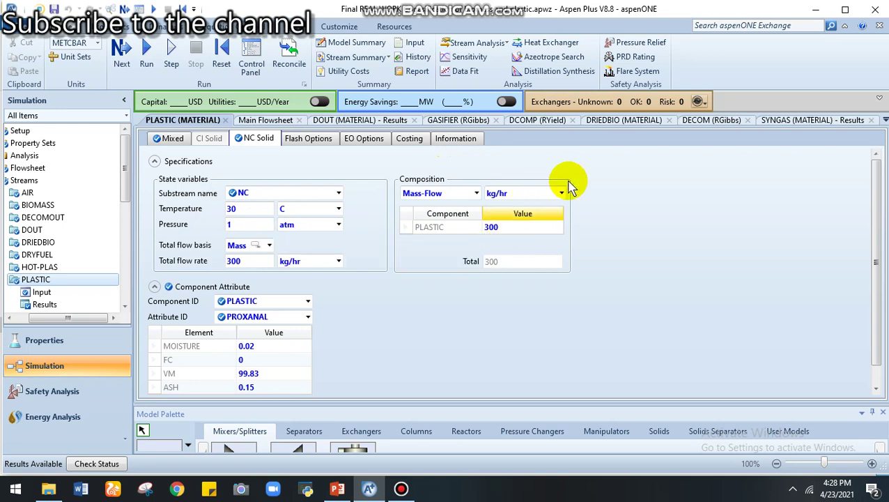
pyautogui.moveTo(876, 229); pyautogui.dragTo(873, 274)
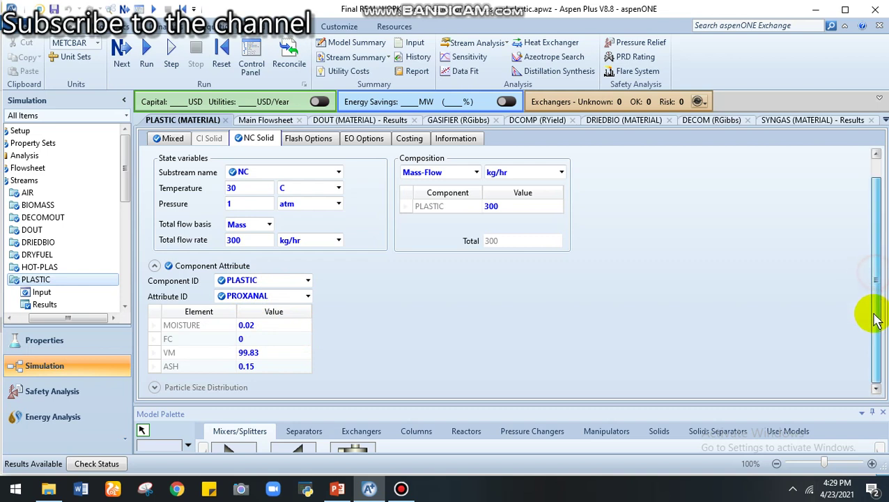
pyautogui.click(273, 335)
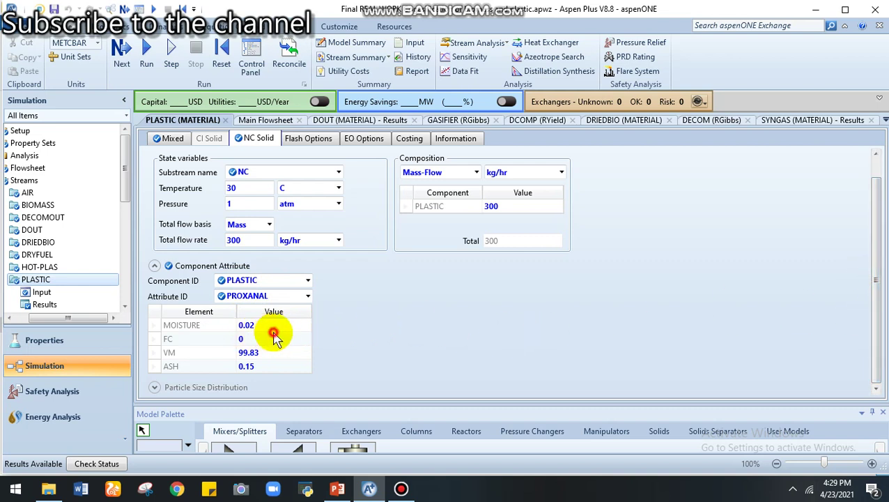
pyautogui.click(262, 327)
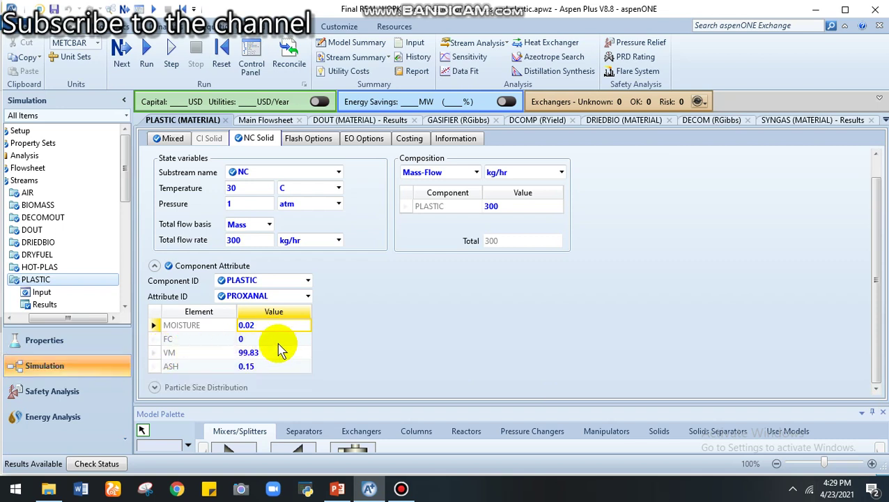
pyautogui.click(283, 340)
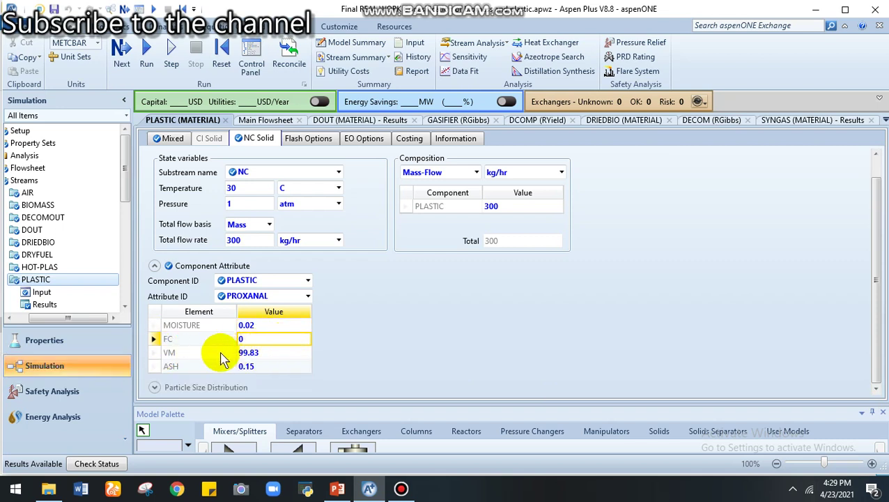
pyautogui.click(192, 354)
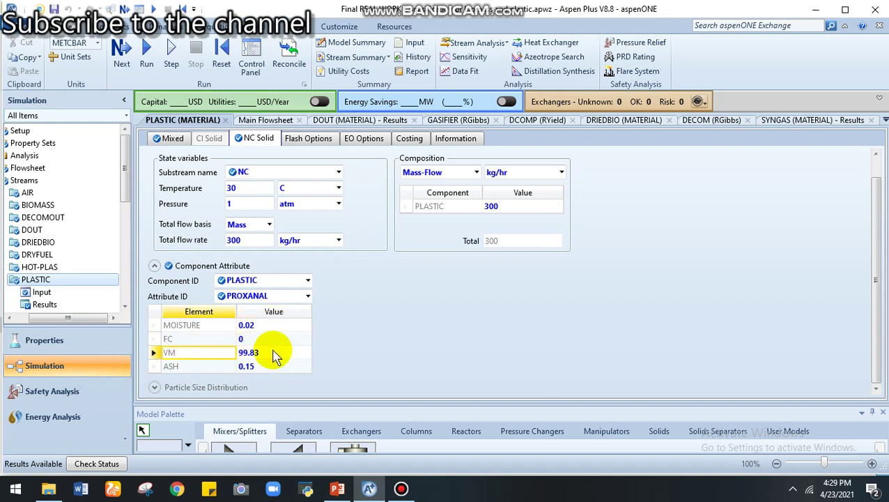
pyautogui.click(196, 365)
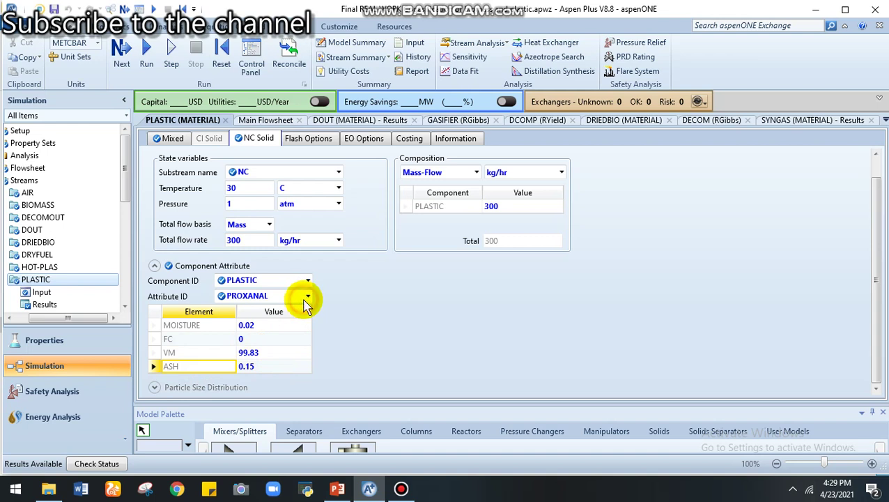
pyautogui.click(279, 298)
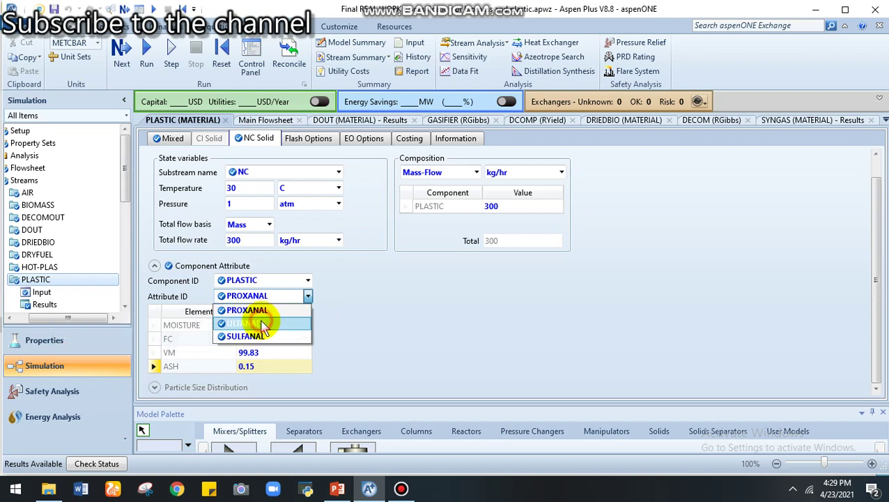
# Switch the NC Solid attribute to SULFANAL and set its component to PLASTIC.
pyautogui.click(269, 310)
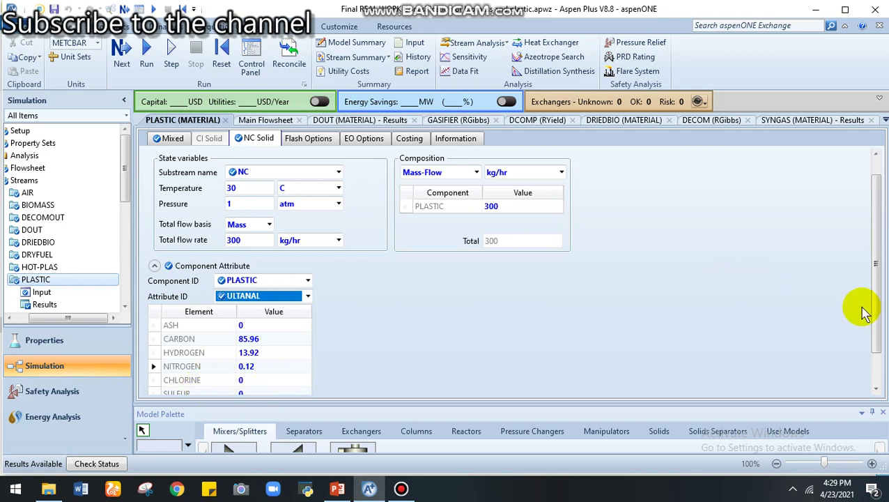
pyautogui.scroll(-1, 873, 338)
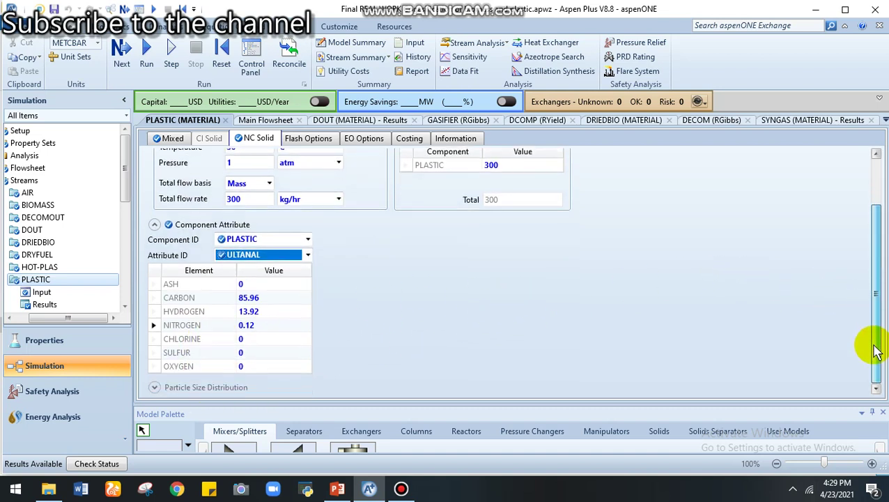
pyautogui.scroll(2, 862, 254)
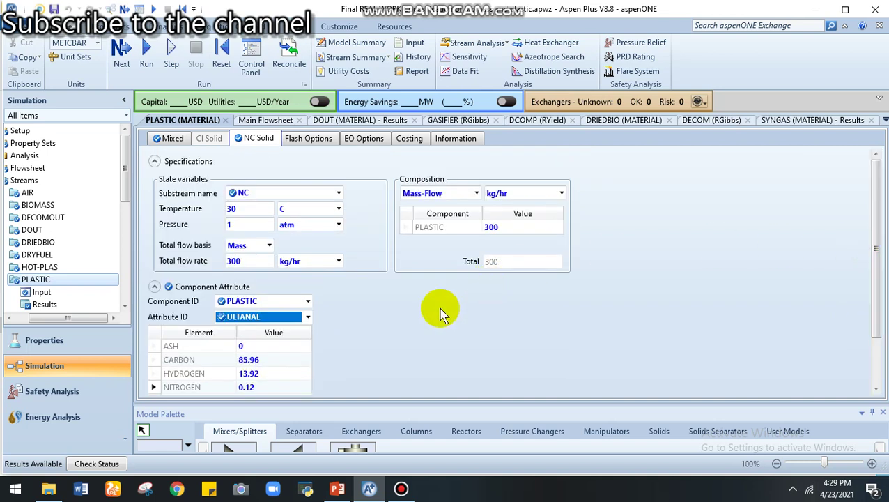
pyautogui.click(312, 316)
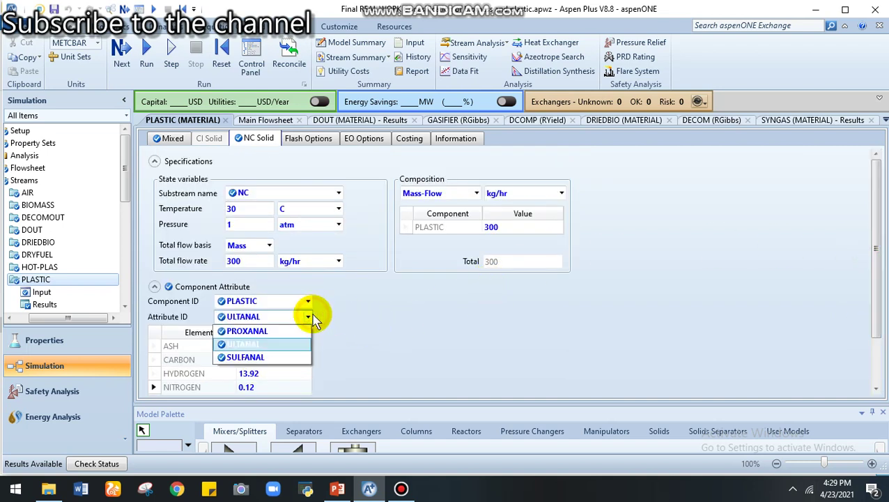
pyautogui.click(232, 358)
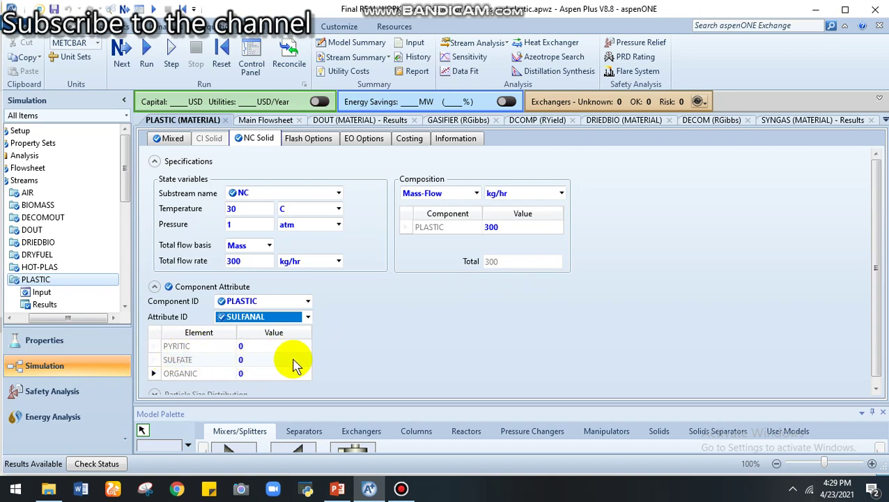
pyautogui.click(364, 361)
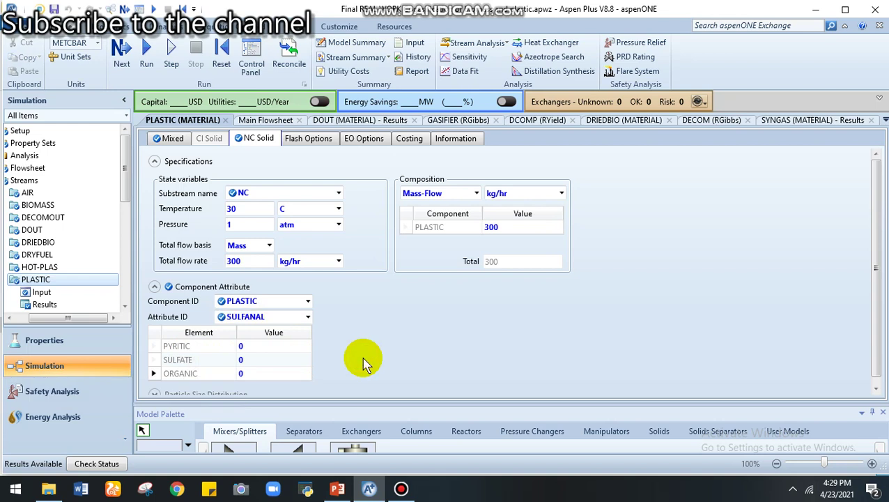
pyautogui.click(308, 301)
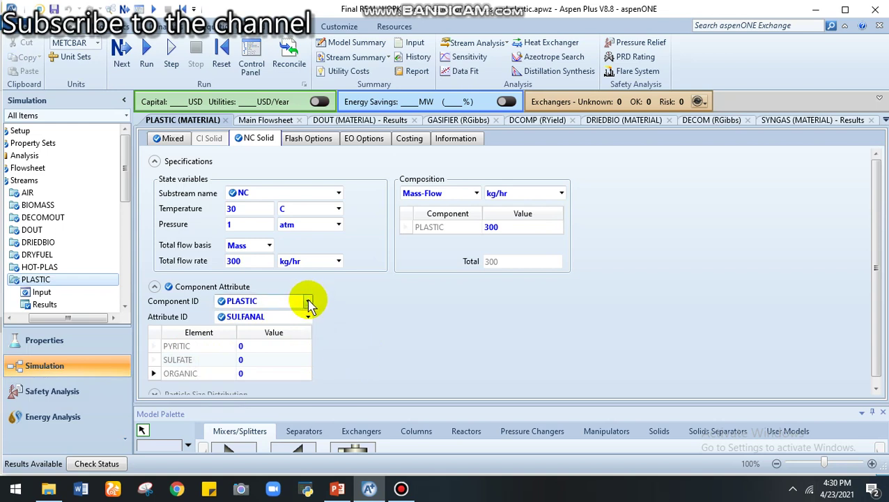
pyautogui.click(391, 337)
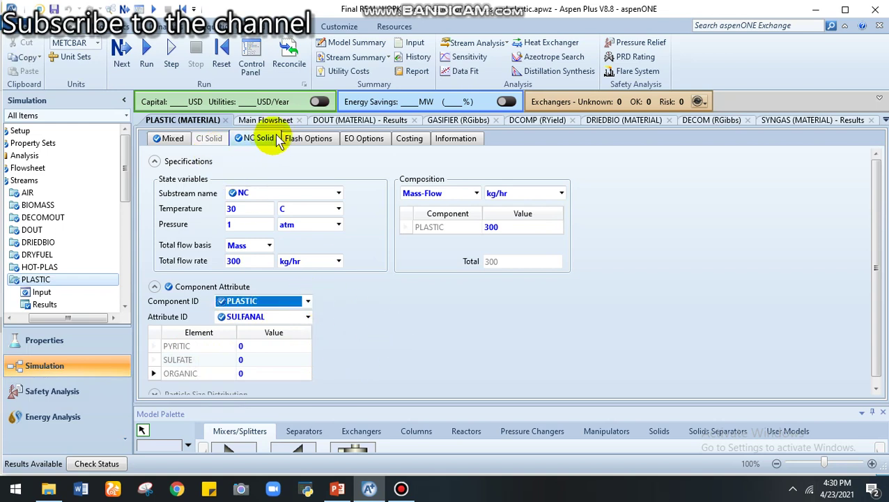
pyautogui.click(225, 121)
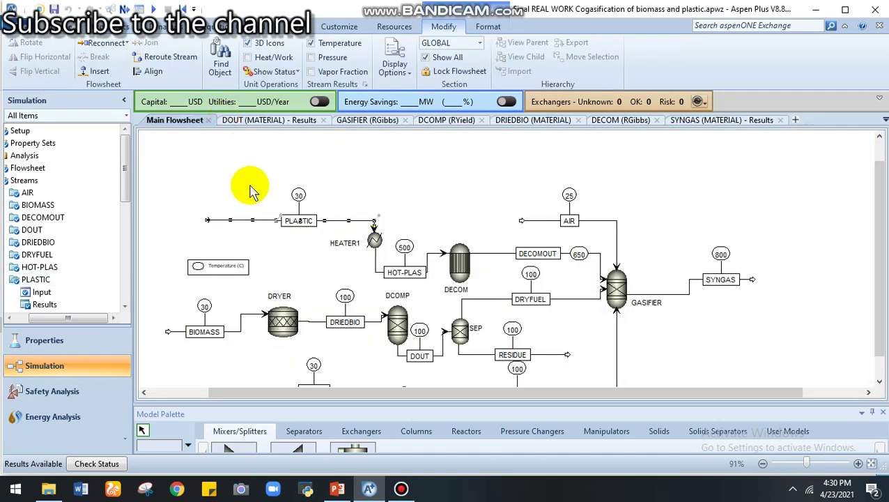
pyautogui.click(243, 331)
pyautogui.doubleClick(242, 330)
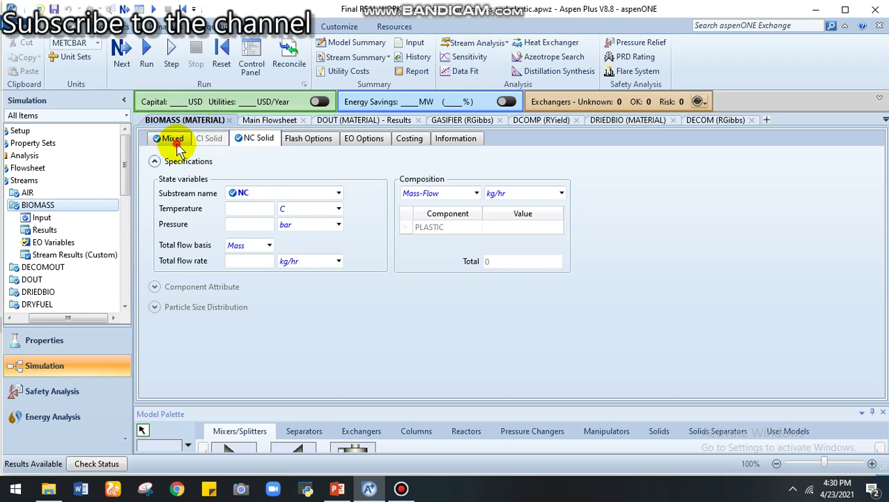
pyautogui.click(174, 139)
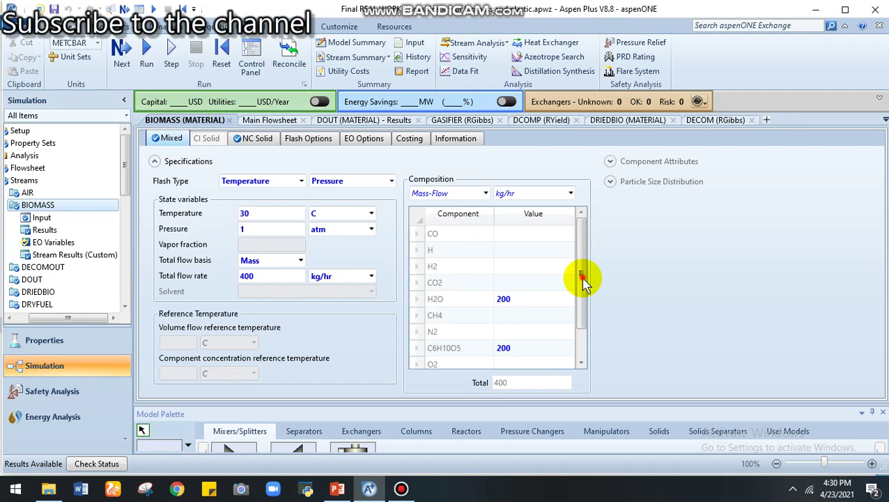
pyautogui.moveTo(581, 279); pyautogui.dragTo(581, 310)
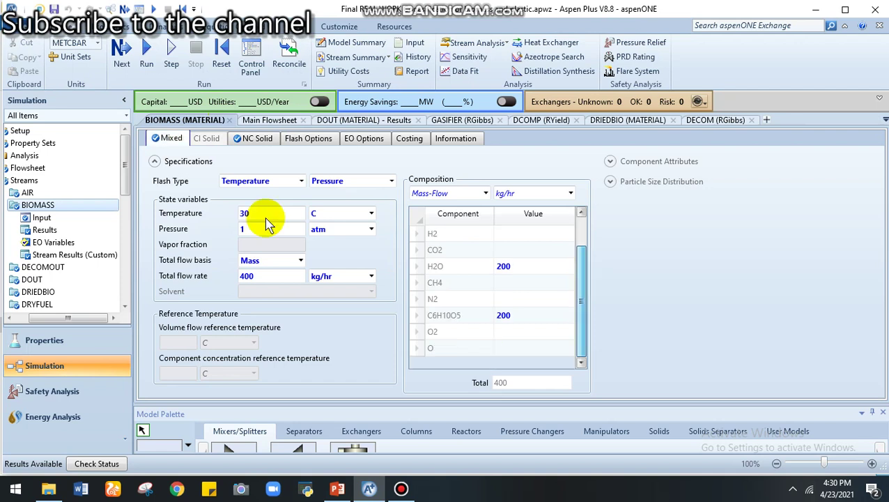
pyautogui.scroll(1, 512, 218)
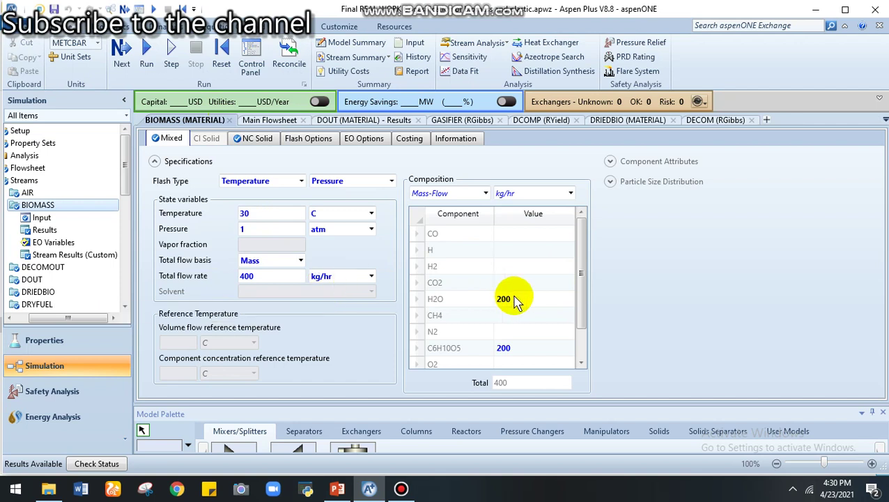
pyautogui.click(582, 274)
pyautogui.moveTo(584, 282); pyautogui.dragTo(586, 288)
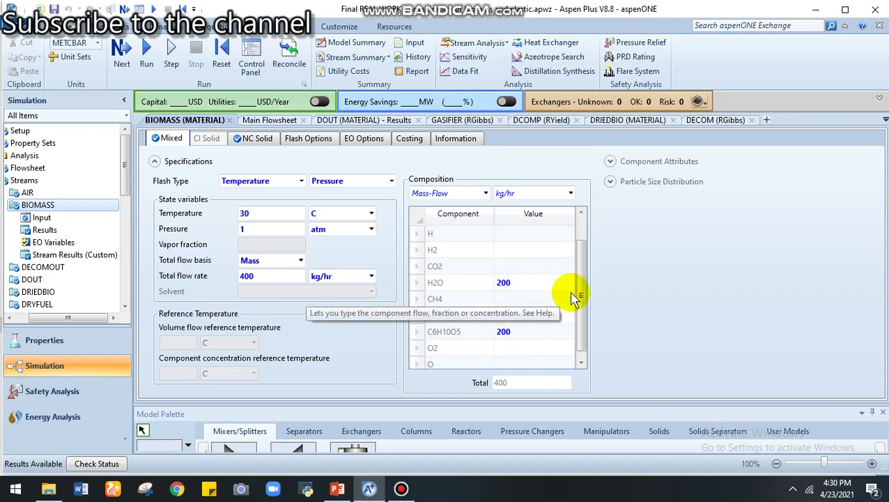
pyautogui.scroll(-1, 578, 317)
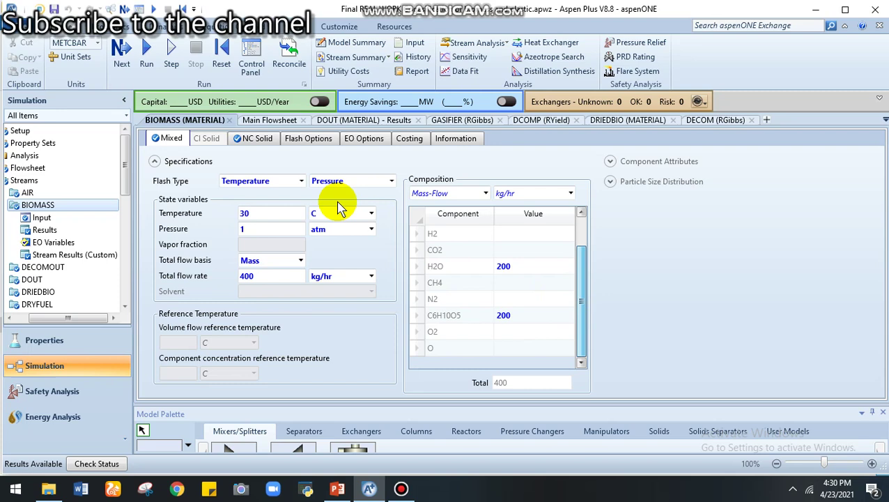
pyautogui.click(229, 120)
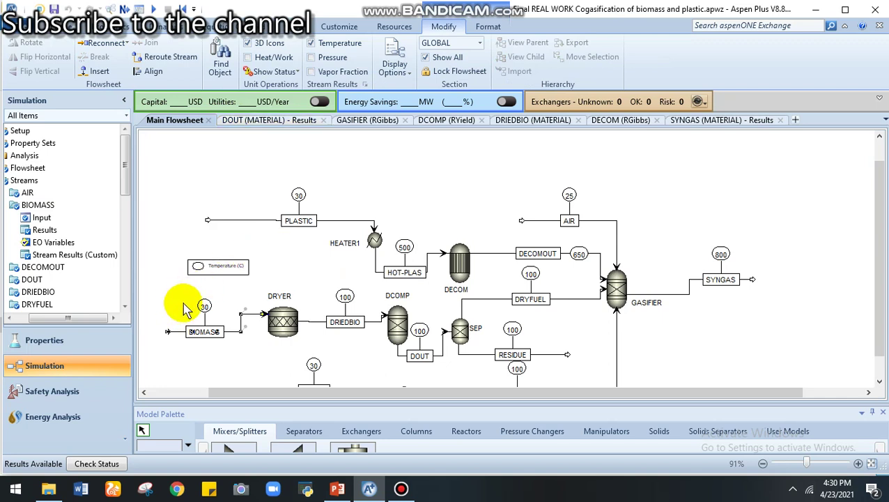
# Deselect BIOMASS, scroll down to show WATER, HEATER2 and STEAM, and select HEATER1.
pyautogui.click(312, 232)
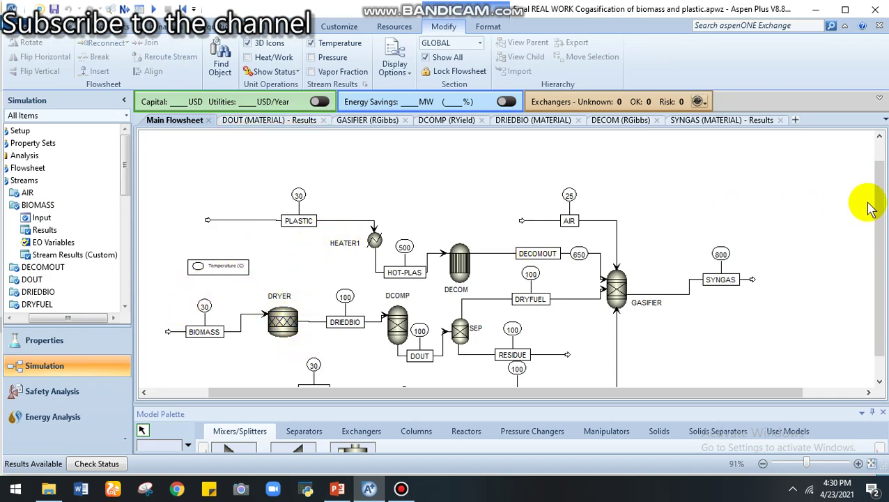
pyautogui.moveTo(880, 199); pyautogui.dragTo(879, 220)
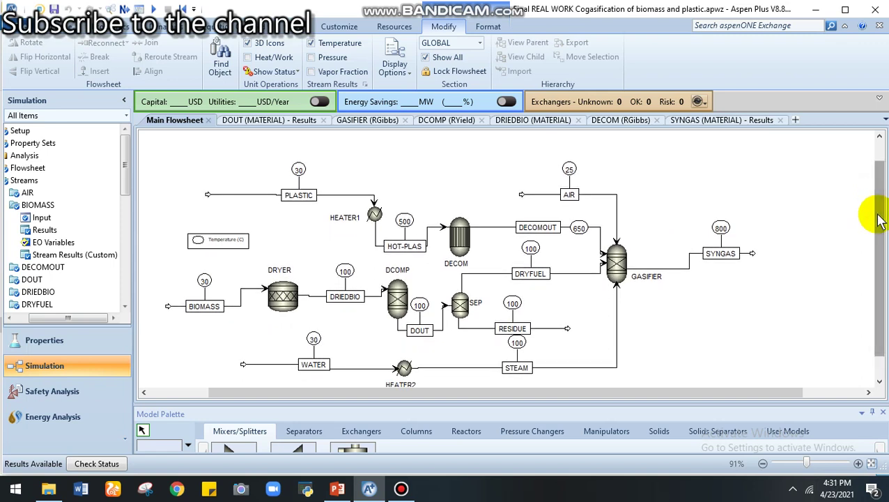
pyautogui.click(375, 213)
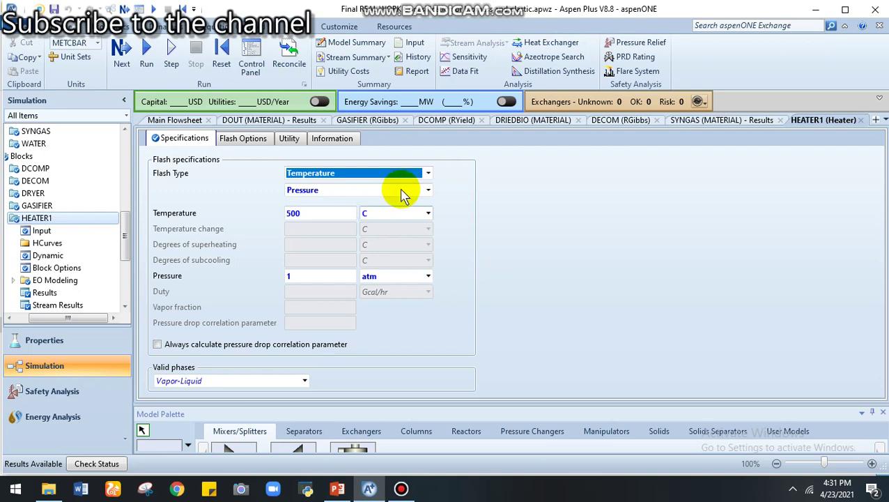
# Leave HEATER1's 500 C, 1 atm specifications for the Main Flowsheet and select the DRYER block.
pyautogui.click(176, 122)
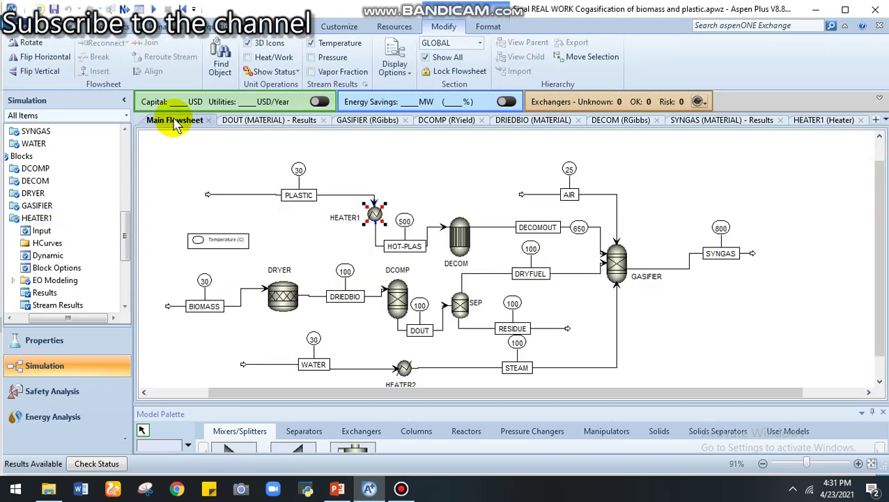
pyautogui.click(363, 228)
pyautogui.click(416, 182)
pyautogui.click(376, 213)
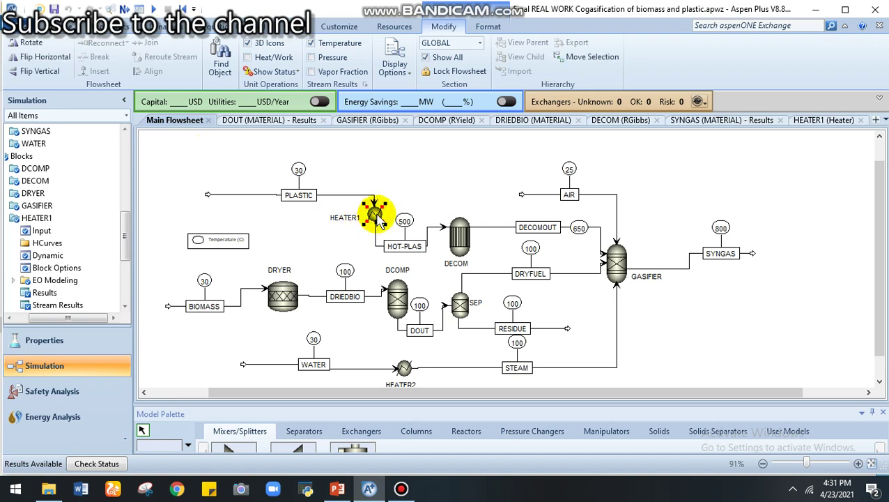
pyautogui.click(414, 188)
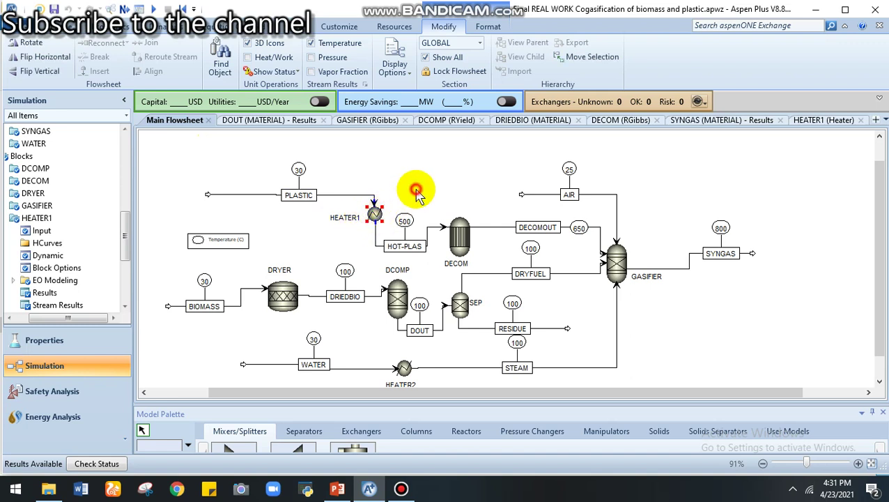
pyautogui.click(282, 296)
# Open the DRYER RStoic specifications and confirm the 100 C temperature at 1 atm.
pyautogui.doubleClick(286, 291)
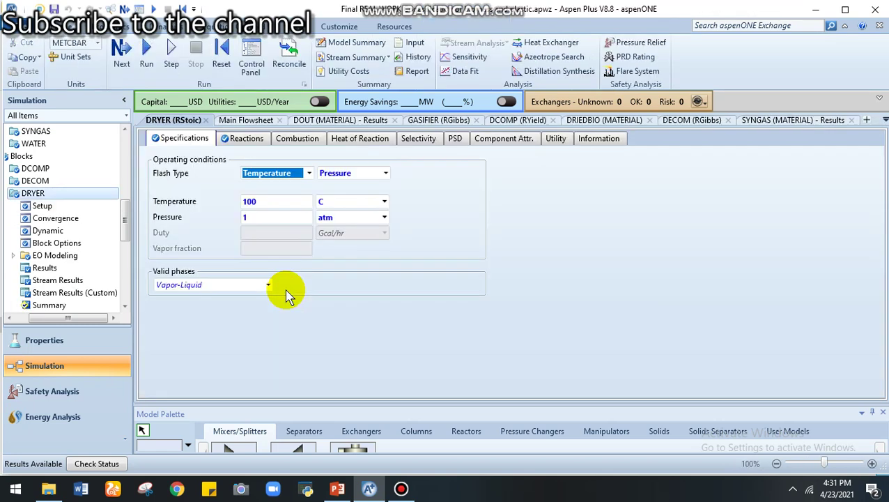
pyautogui.click(265, 201)
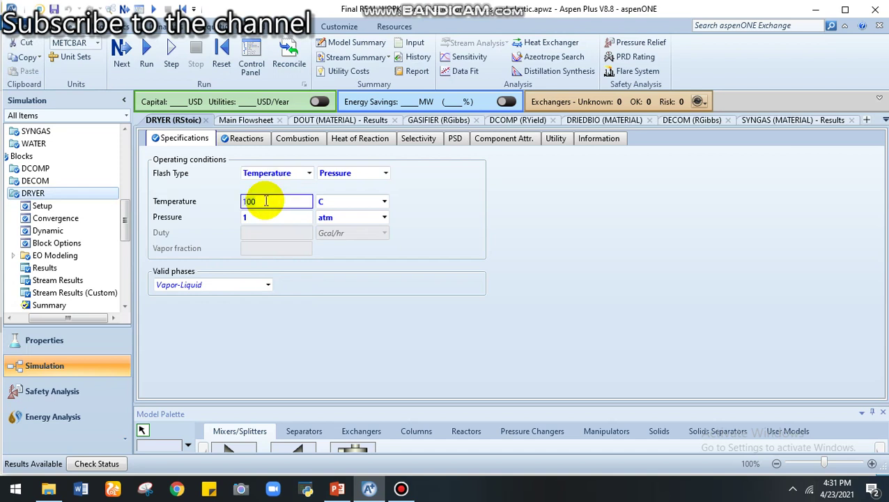
pyautogui.click(221, 200)
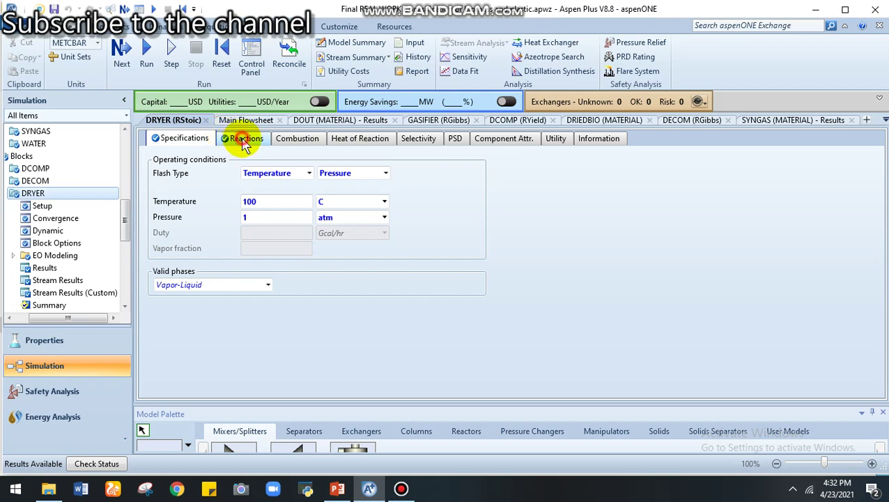
pyautogui.click(240, 142)
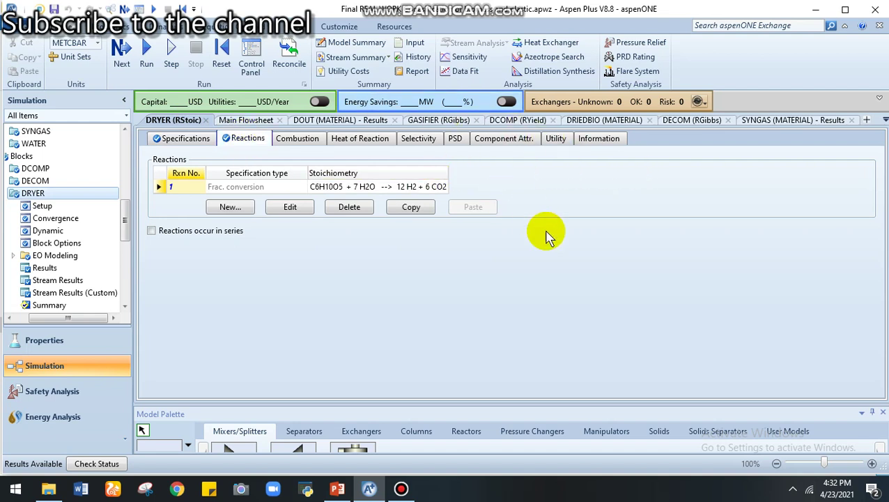
pyautogui.click(376, 194)
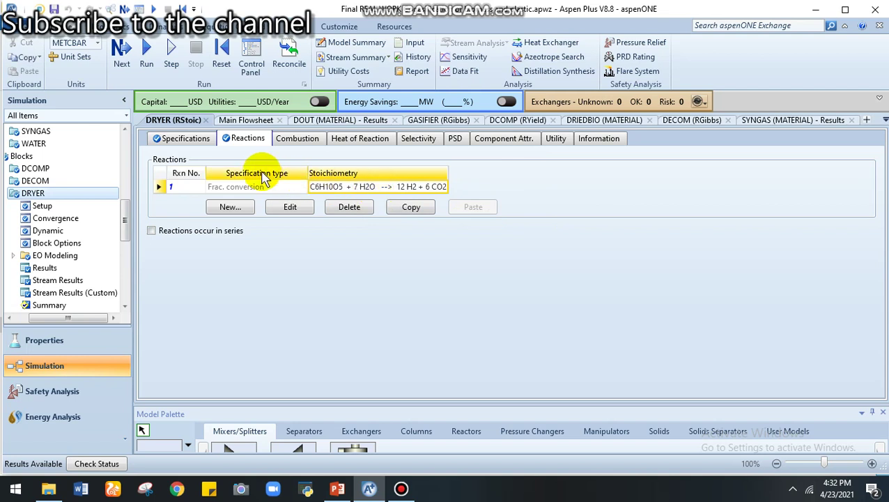
pyautogui.click(180, 138)
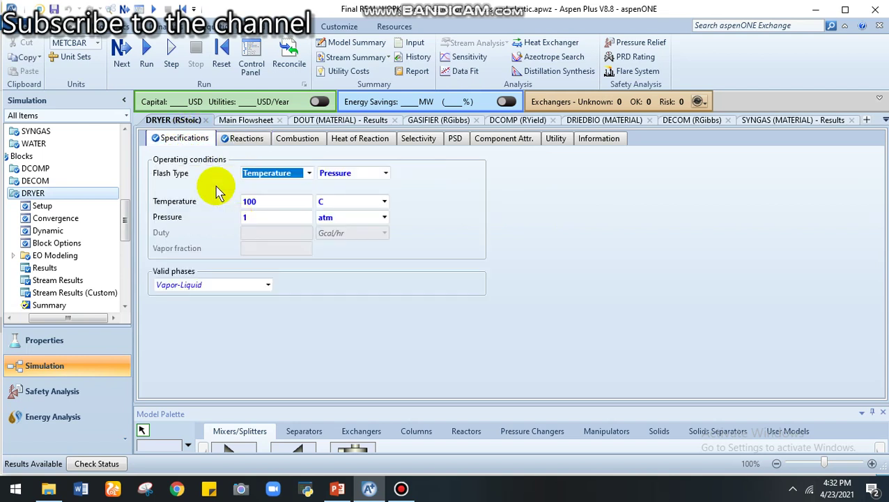
pyautogui.click(240, 142)
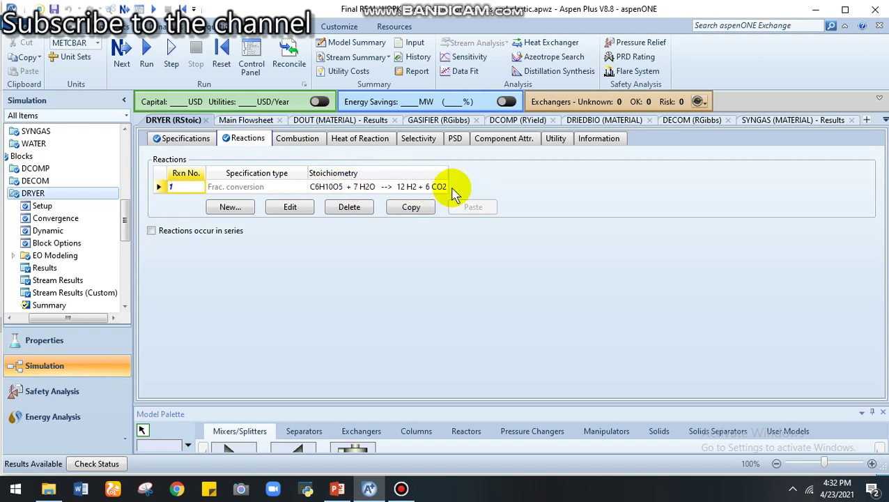
pyautogui.click(176, 140)
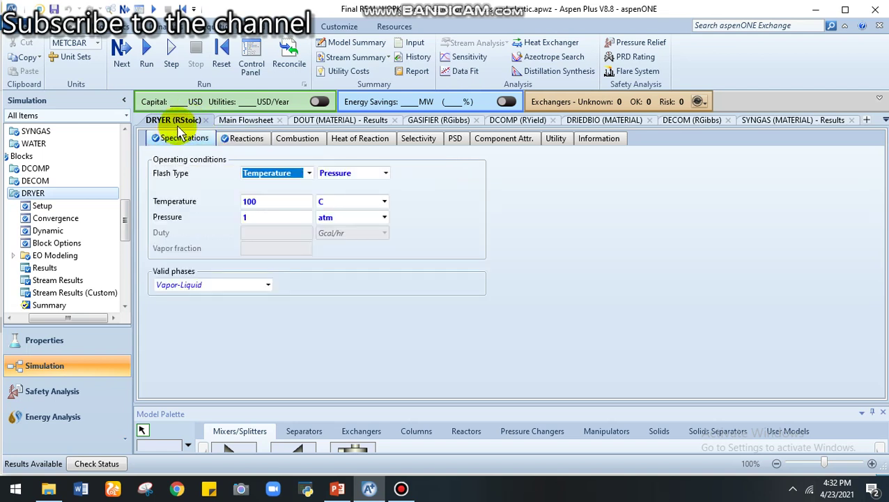